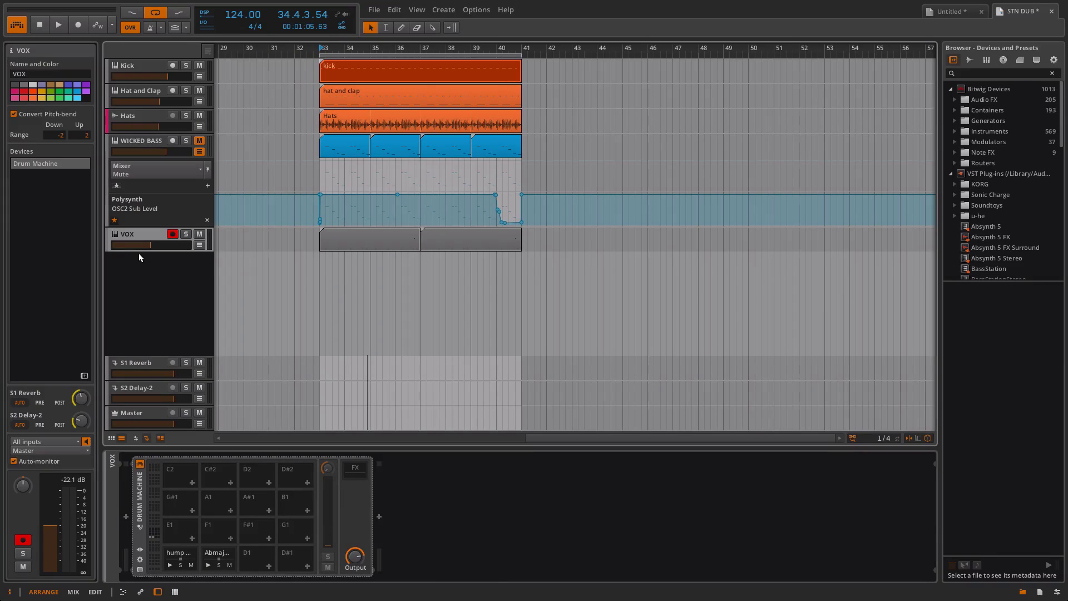
Briefly play the arrangement, then drag the Instrument Layer container onto a new track below VOX
{"action": "key", "text": "space"}
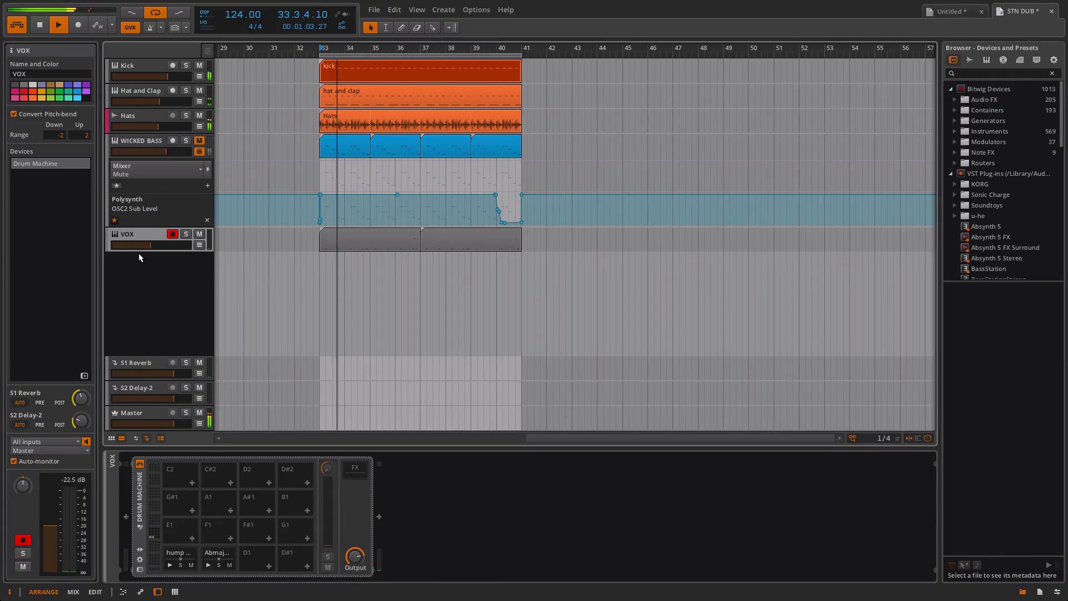
{"action": "key", "text": "space"}
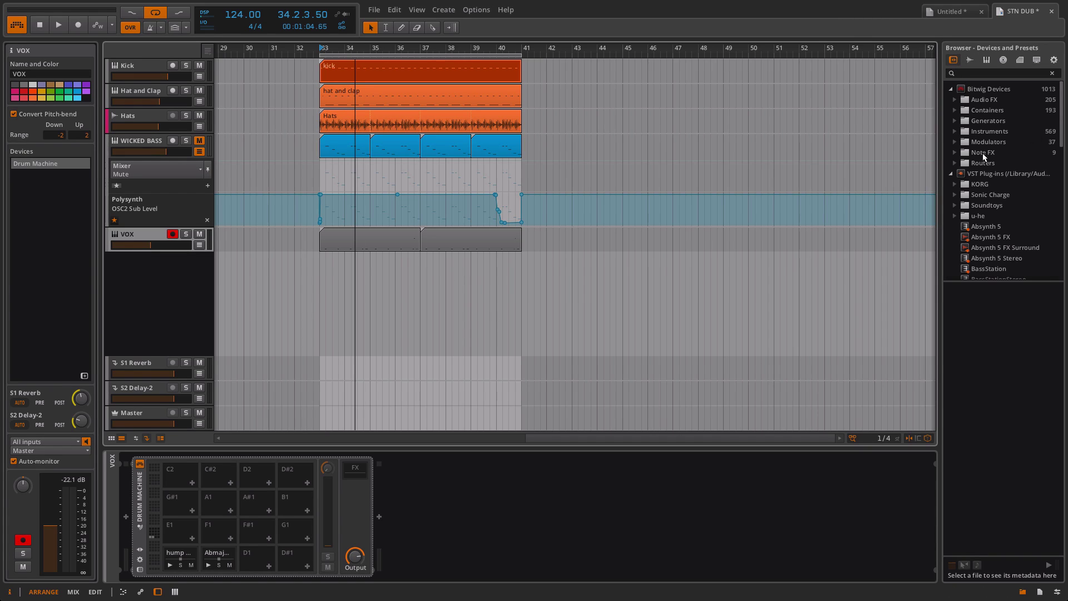
{"action": "left_click", "coordinate": [955, 110]}
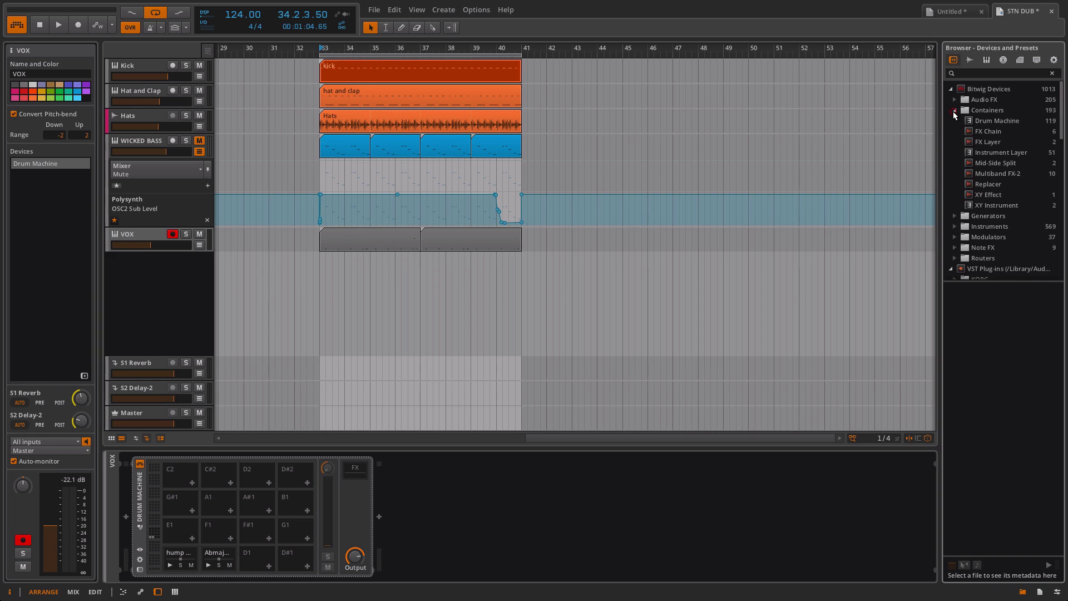
{"action": "left_click", "coordinate": [991, 112]}
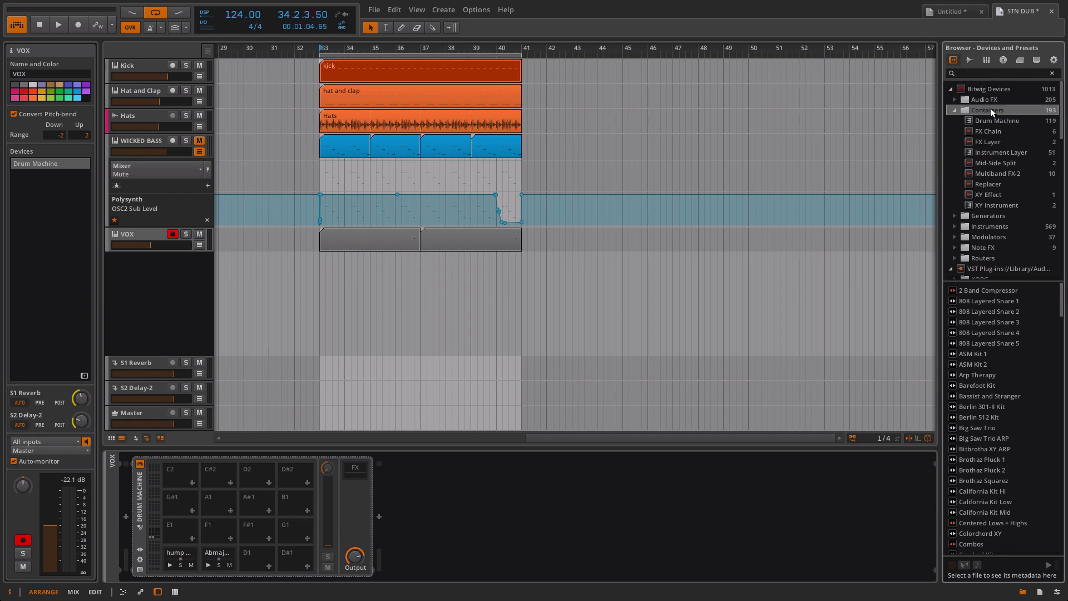
{"action": "left_click", "coordinate": [992, 152]}
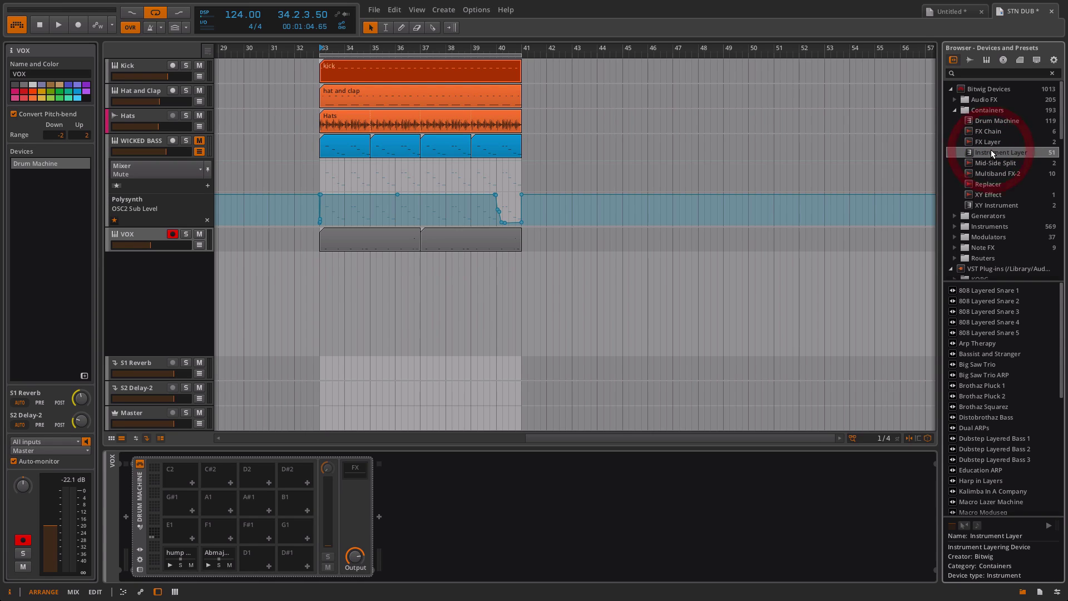
{"action": "left_click_drag", "start_coordinate": [990, 149], "coordinate": [133, 306]}
{"action": "left_click_drag", "start_coordinate": [1001, 153], "coordinate": [172, 291]}
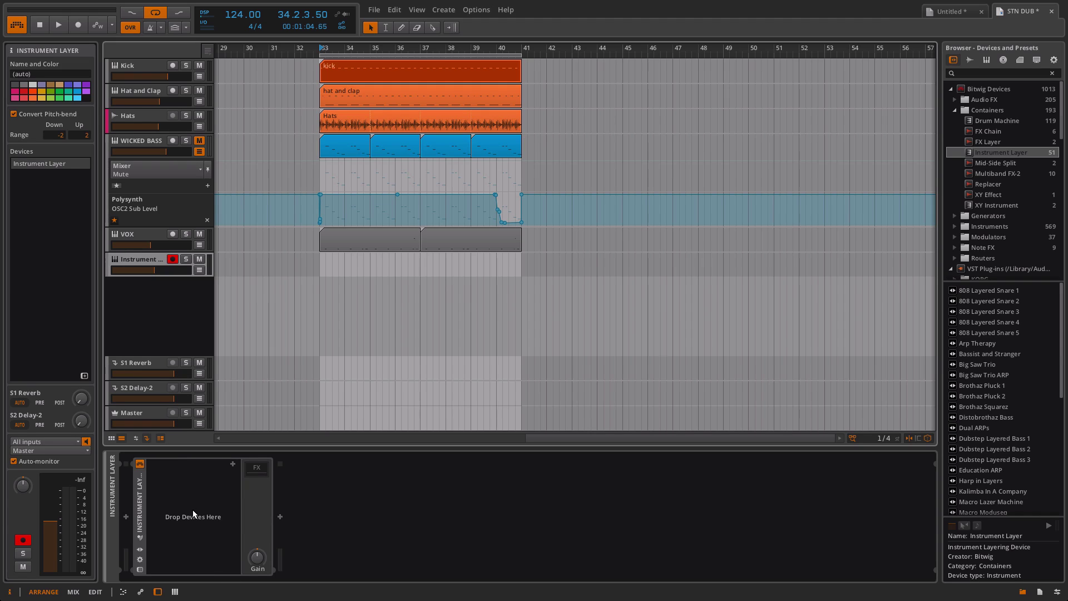
Add a Polysynth inside the Instrument Layer and switch it to MONO voice mode
{"action": "left_click", "coordinate": [232, 464]}
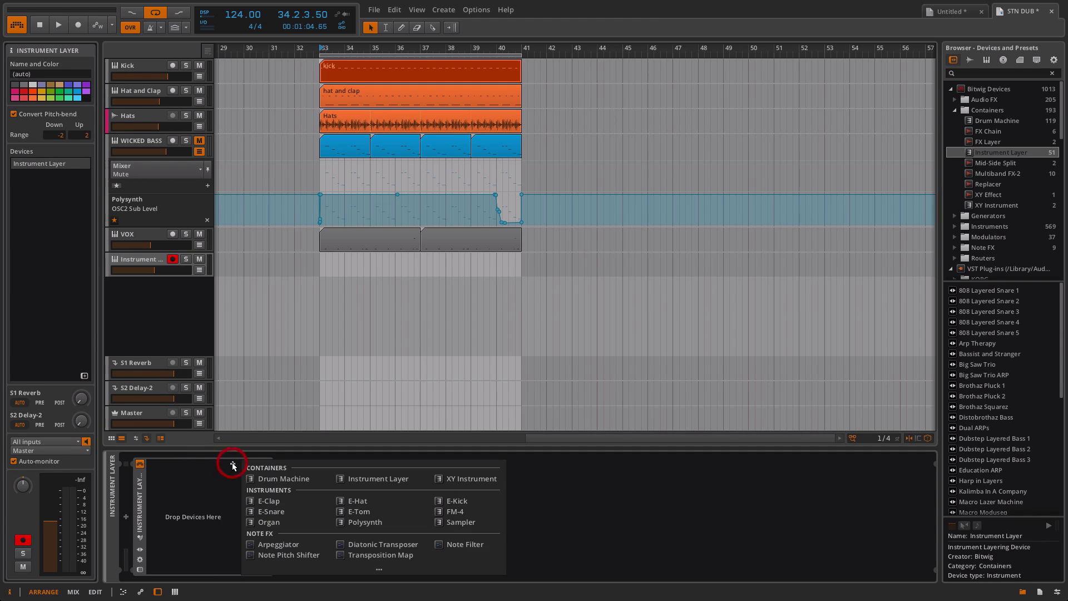
{"action": "left_click", "coordinate": [353, 526]}
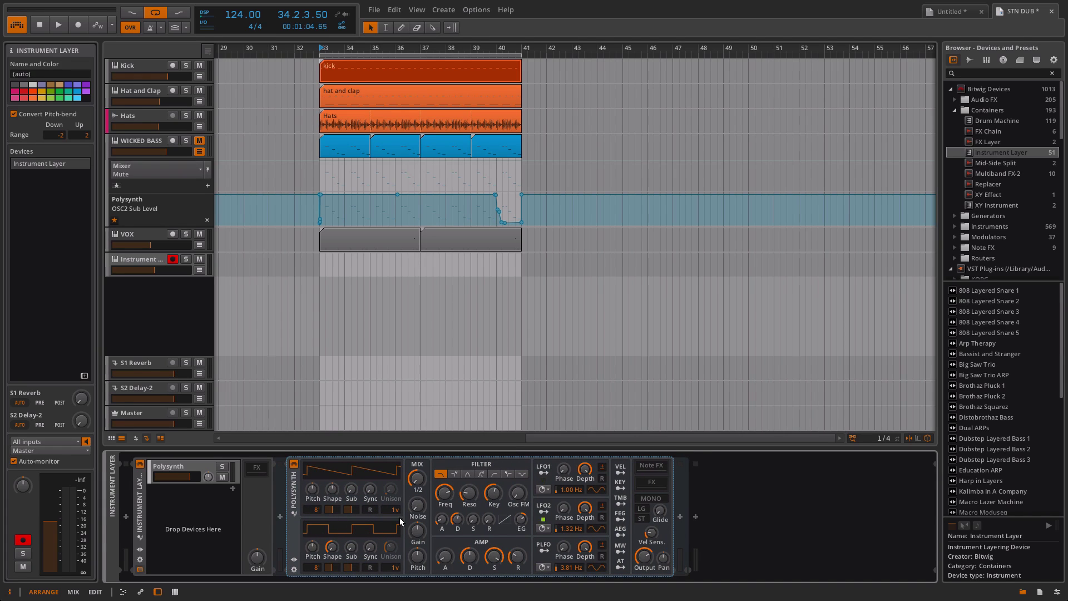
{"action": "left_click", "coordinate": [652, 499]}
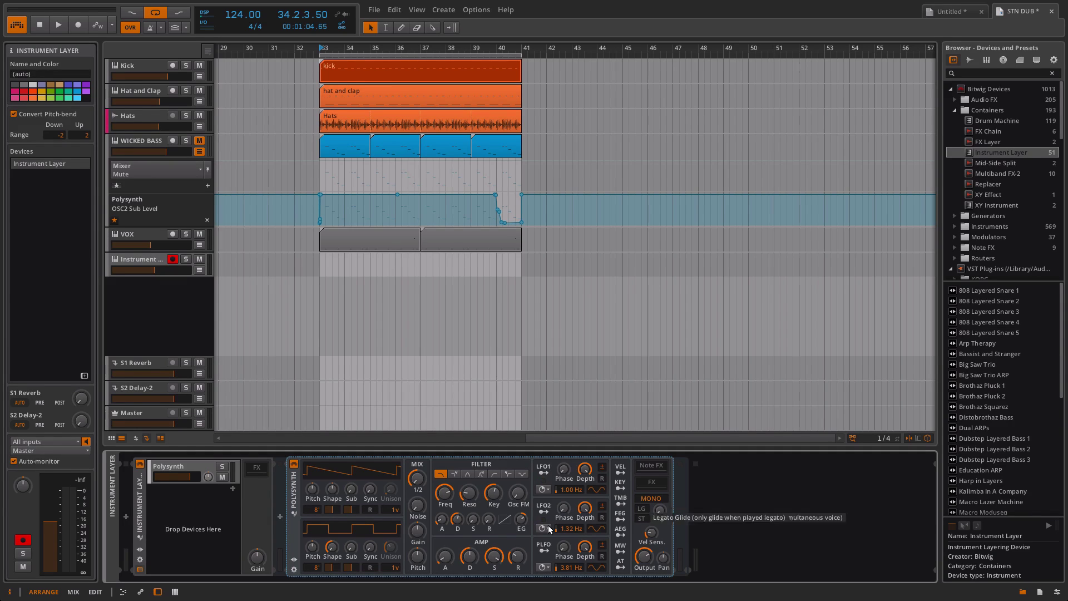
Insert a Note Pitch Shifter before the Polysynth in the layer's chain
{"action": "left_click", "coordinate": [280, 517]}
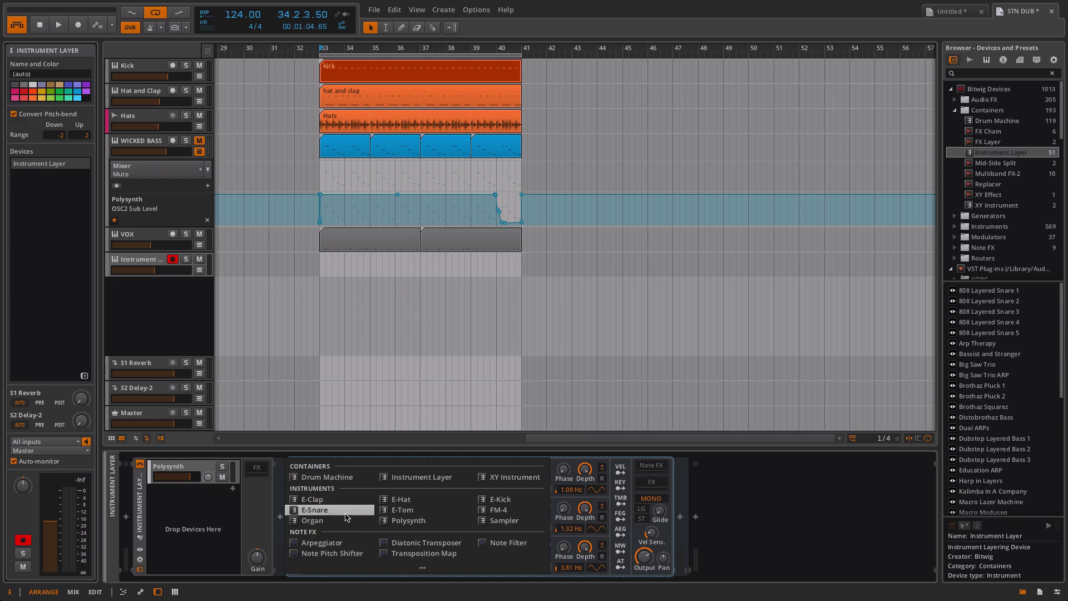
{"action": "left_click", "coordinate": [332, 554]}
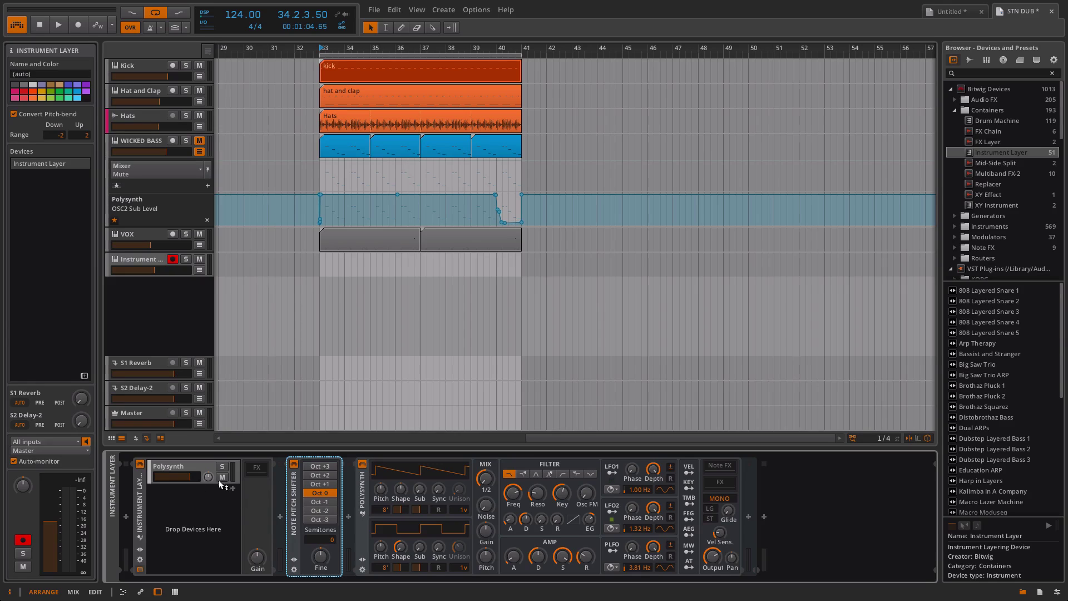
Copy the Polysynth layer into a second layer shifted up 4 semitones
{"action": "left_click_drag", "start_coordinate": [199, 466], "coordinate": [206, 493]}
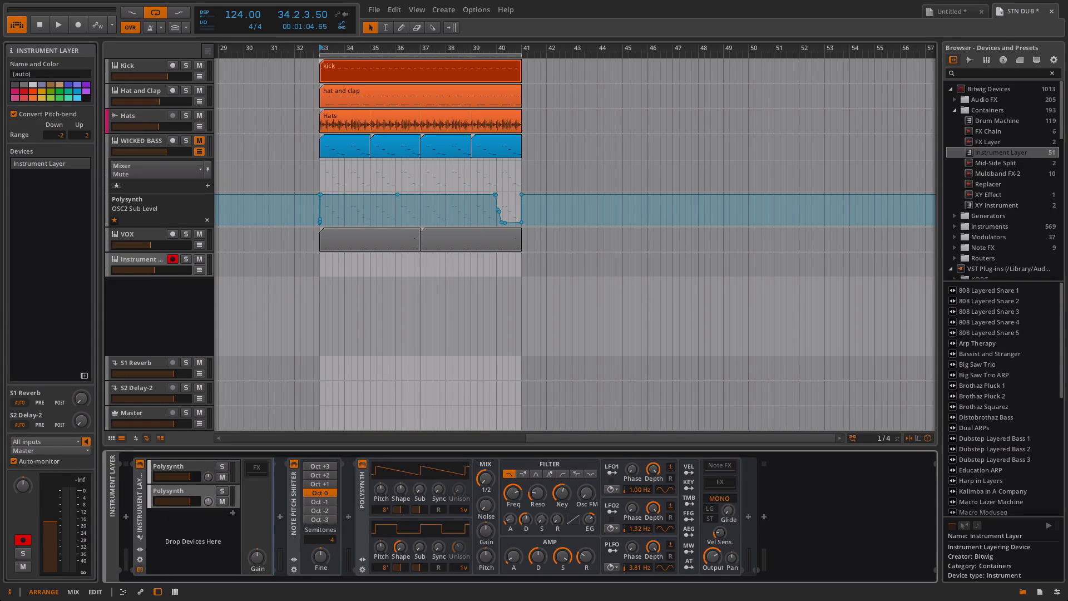
{"action": "left_click", "coordinate": [187, 467]}
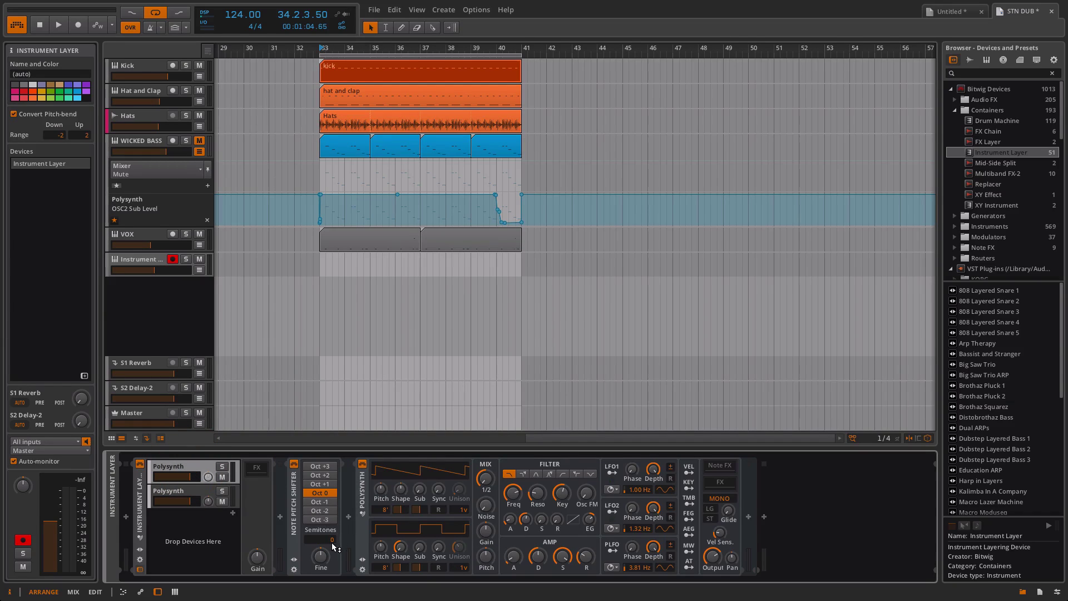
{"action": "left_click", "coordinate": [190, 494]}
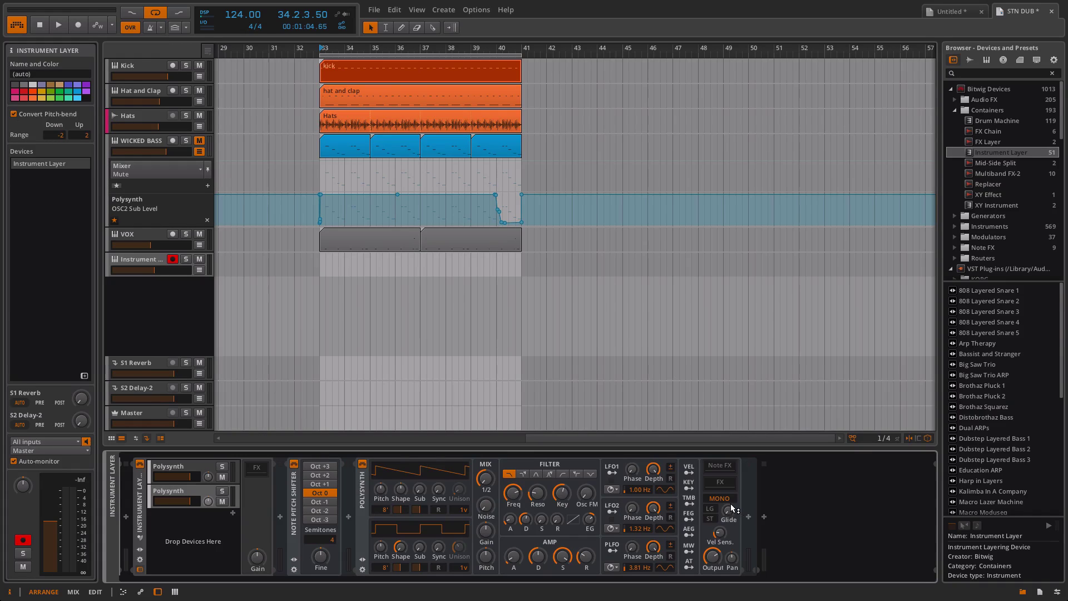
{"action": "left_click", "coordinate": [196, 467]}
{"action": "left_click", "coordinate": [199, 493]}
Duplicate the second layer into a third and bring up the interval notes '4,5,9 -10'
{"action": "left_click", "coordinate": [203, 492]}
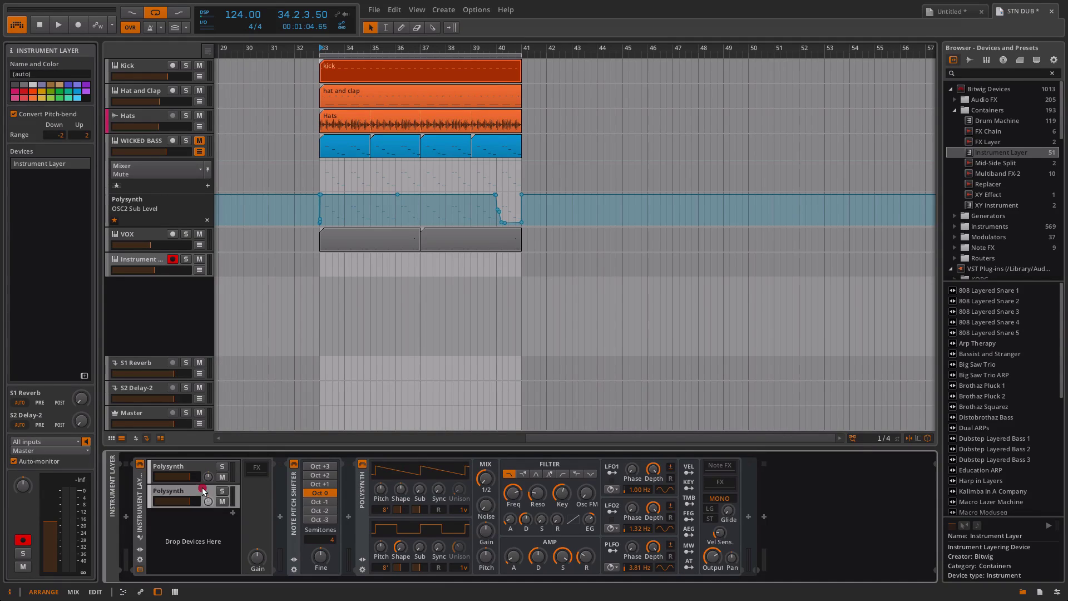
{"action": "key", "text": "ctrl+d"}
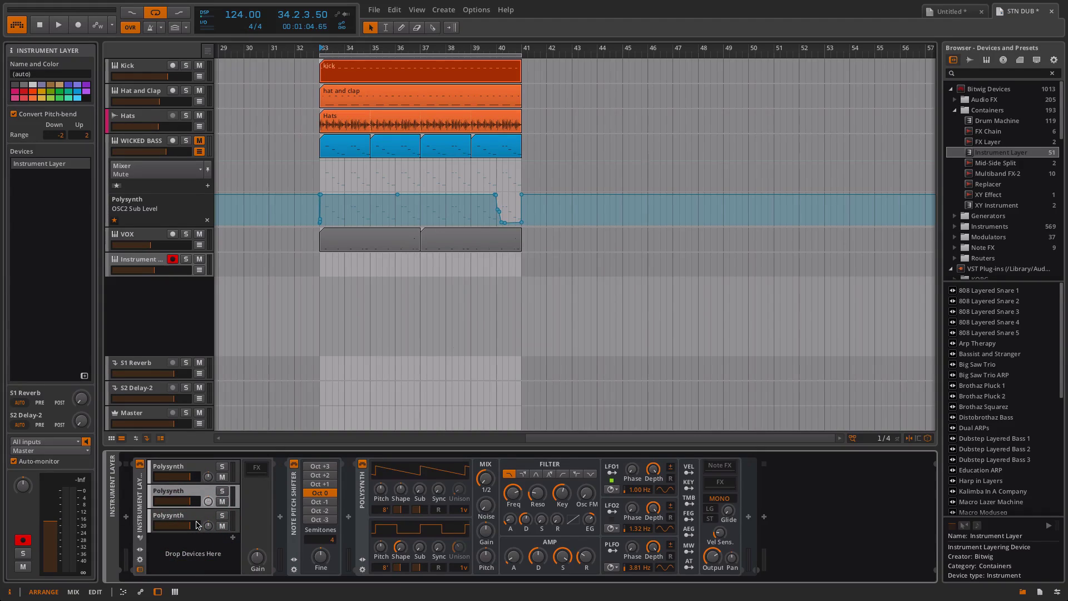
{"action": "key", "text": "super+Tab"}
{"action": "key", "text": "super+Tab"}
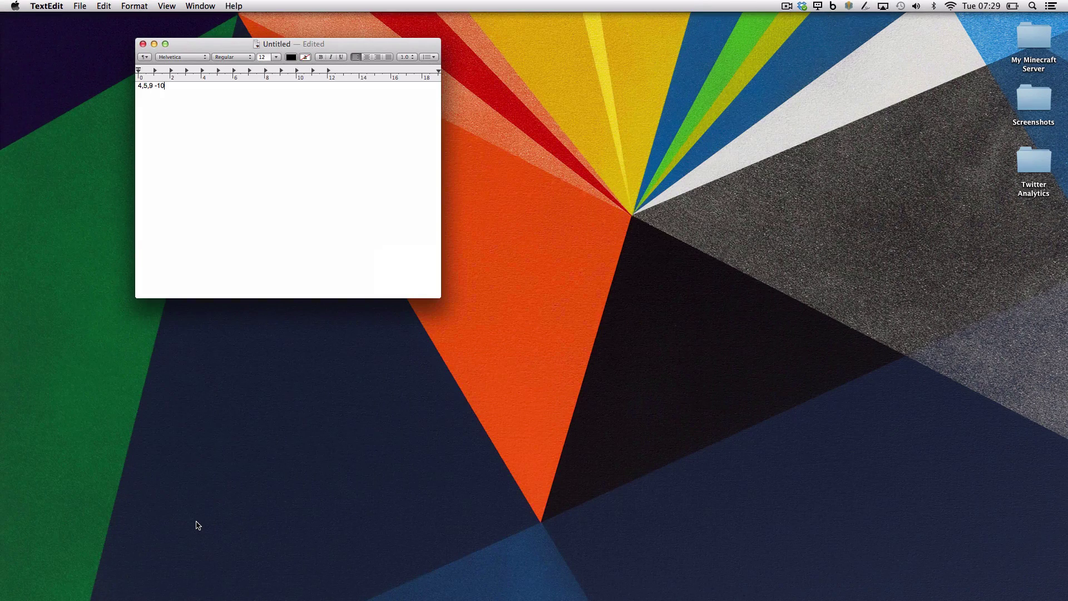
Back in Bitwig, copy the third Polysynth layer into a fourth and edit its semitone shift
{"action": "key", "text": "super+Tab"}
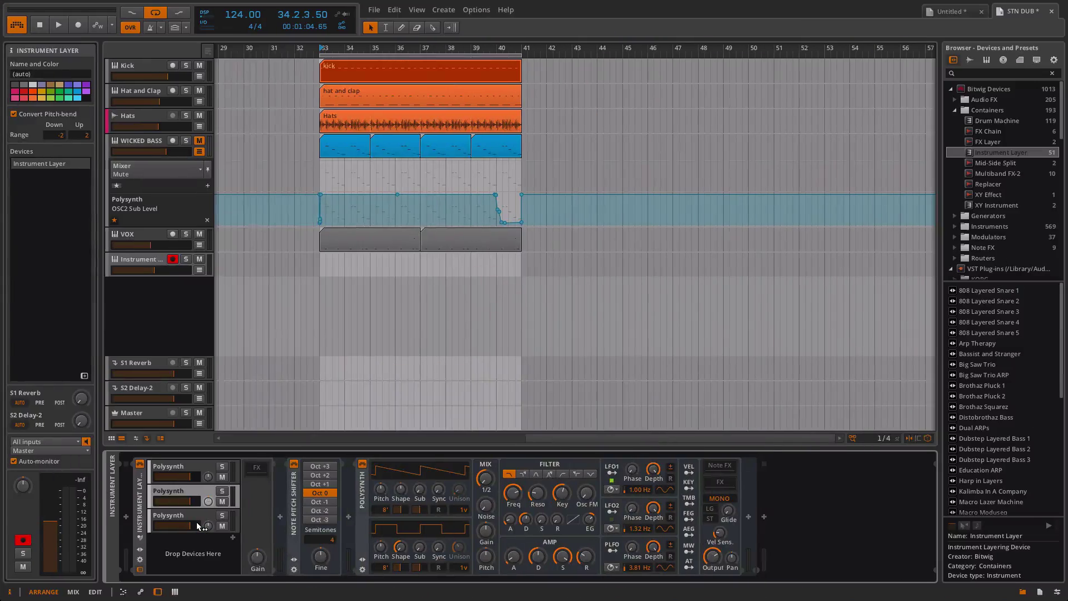
{"action": "left_click", "coordinate": [196, 516]}
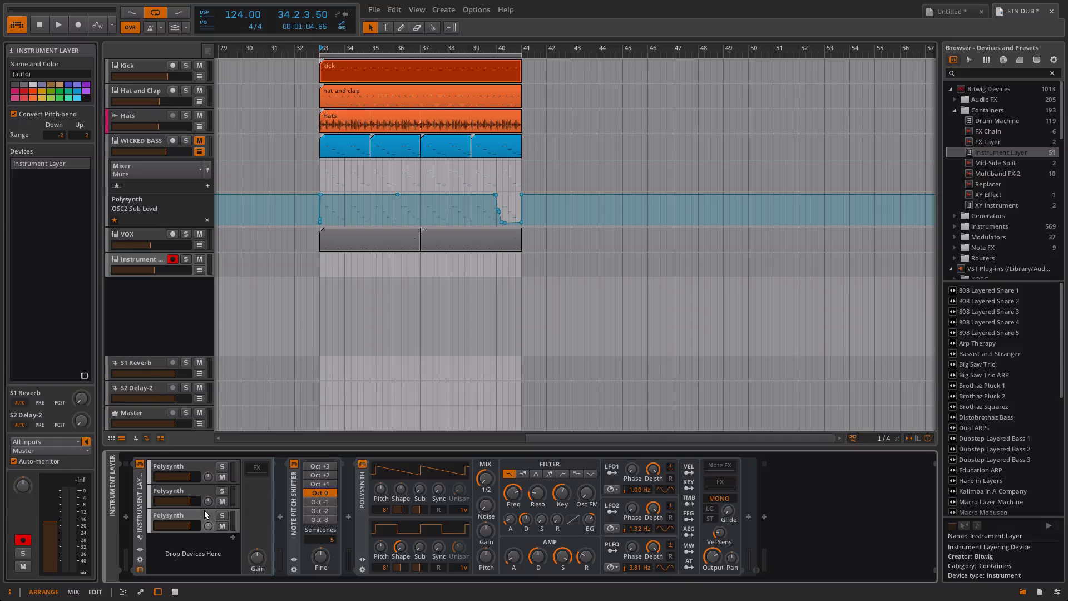
{"action": "left_click", "coordinate": [202, 532]}
{"action": "left_click_drag", "start_coordinate": [201, 532], "coordinate": [202, 537]}
{"action": "scroll", "coordinate": [332, 540], "scroll_direction": "up", "scroll_amount": 1}
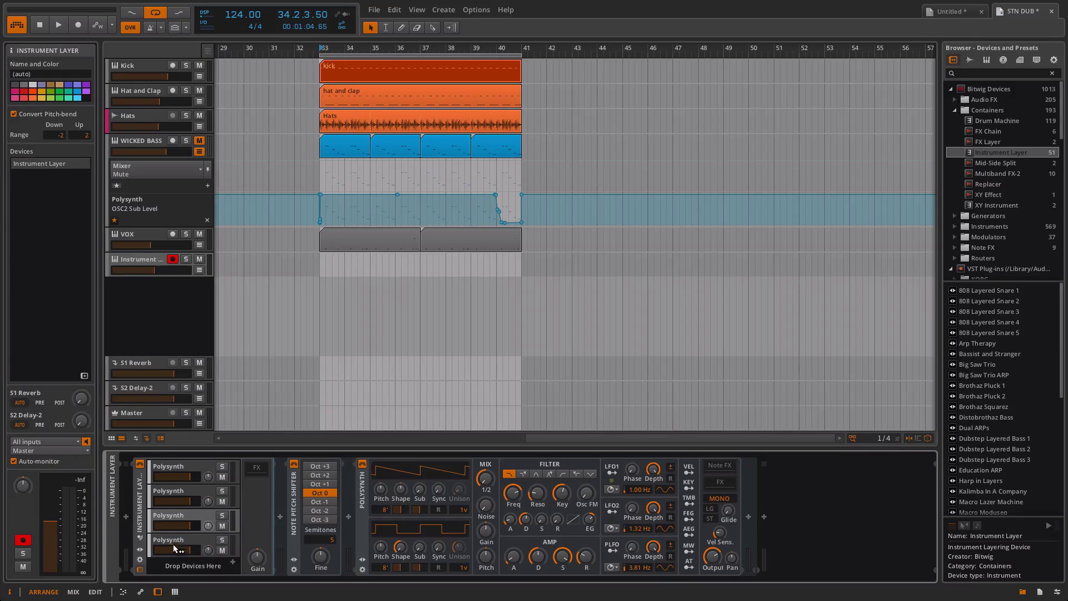
{"action": "left_click", "coordinate": [199, 541]}
{"action": "left_click", "coordinate": [321, 546]}
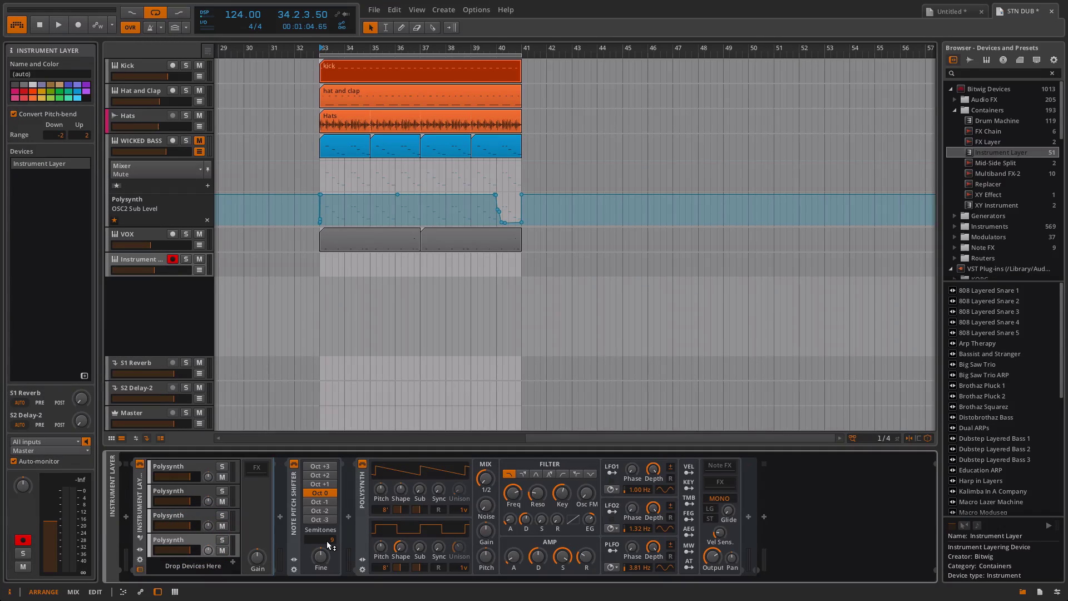
Review the layers' pitch offsets, then add a fifth Polysynth layer and select it
{"action": "left_click", "coordinate": [209, 467]}
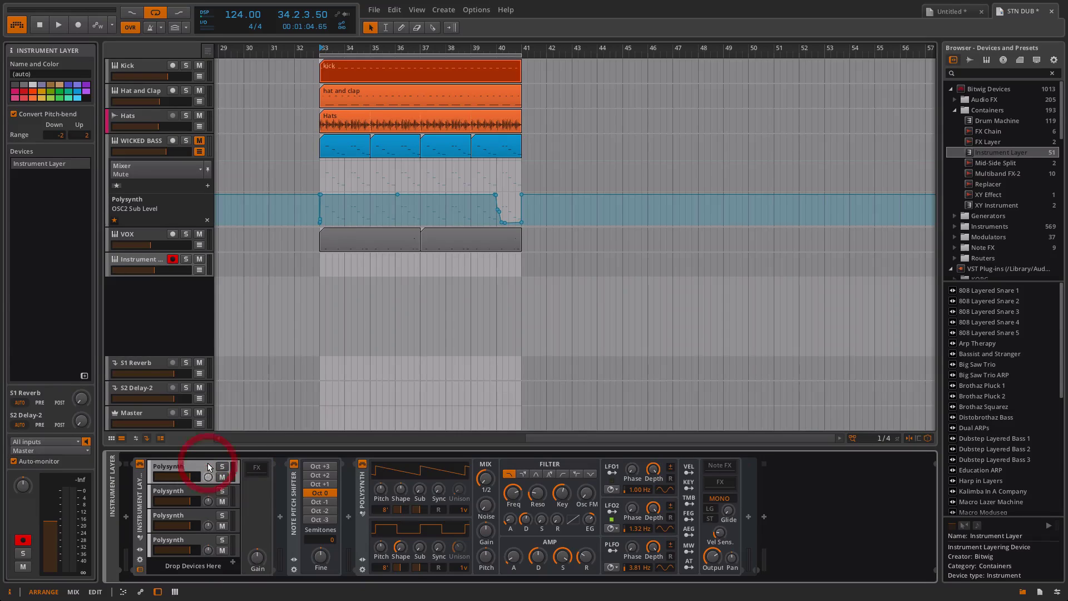
{"action": "left_click", "coordinate": [200, 491]}
{"action": "left_click", "coordinate": [201, 519]}
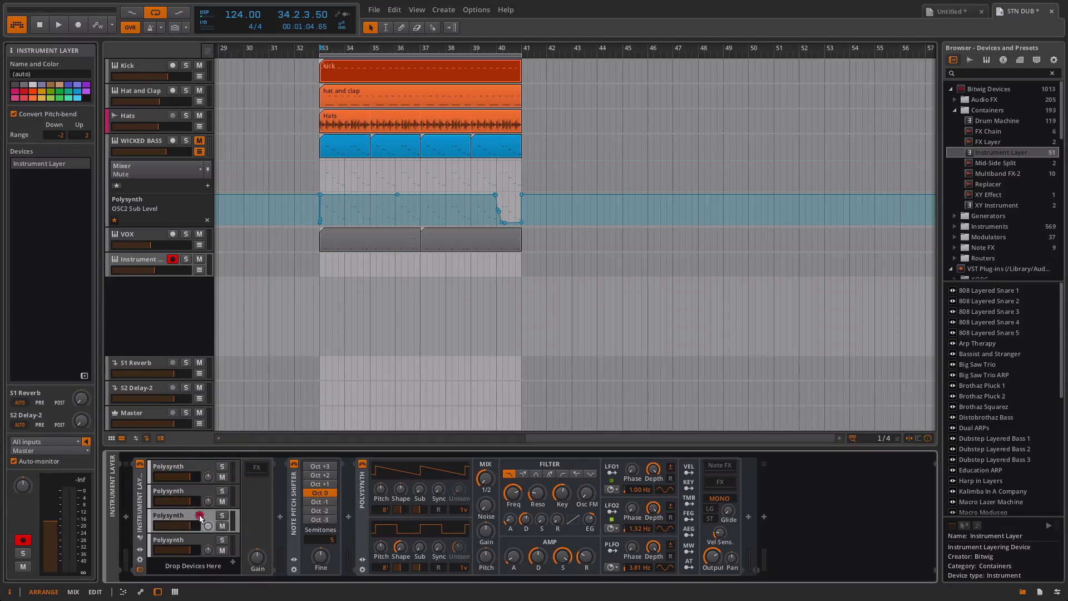
{"action": "left_click", "coordinate": [202, 539]}
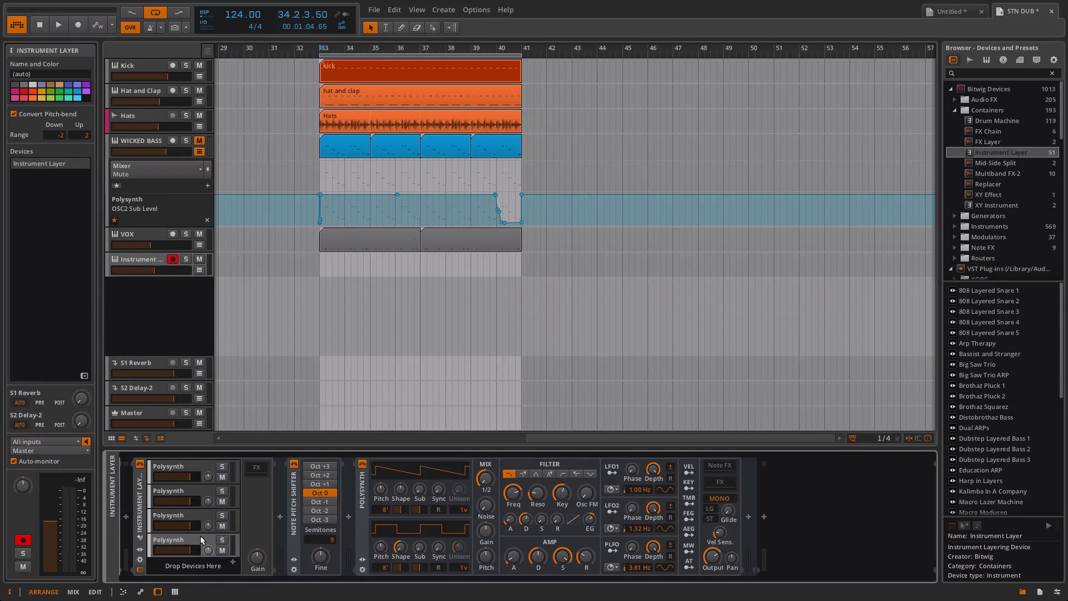
{"action": "left_click", "coordinate": [202, 573]}
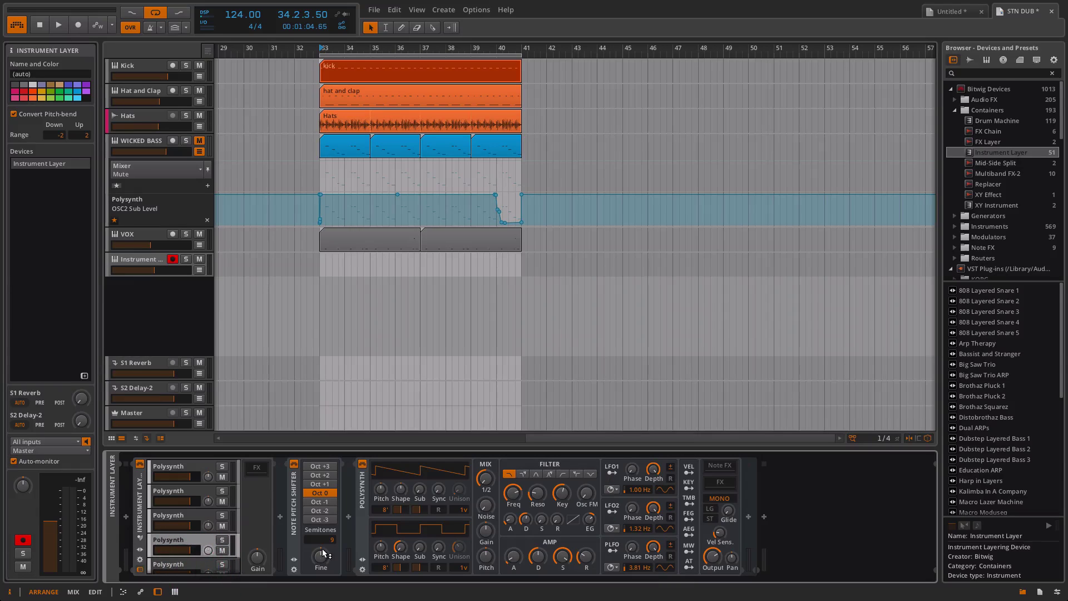
{"action": "left_click", "coordinate": [200, 565]}
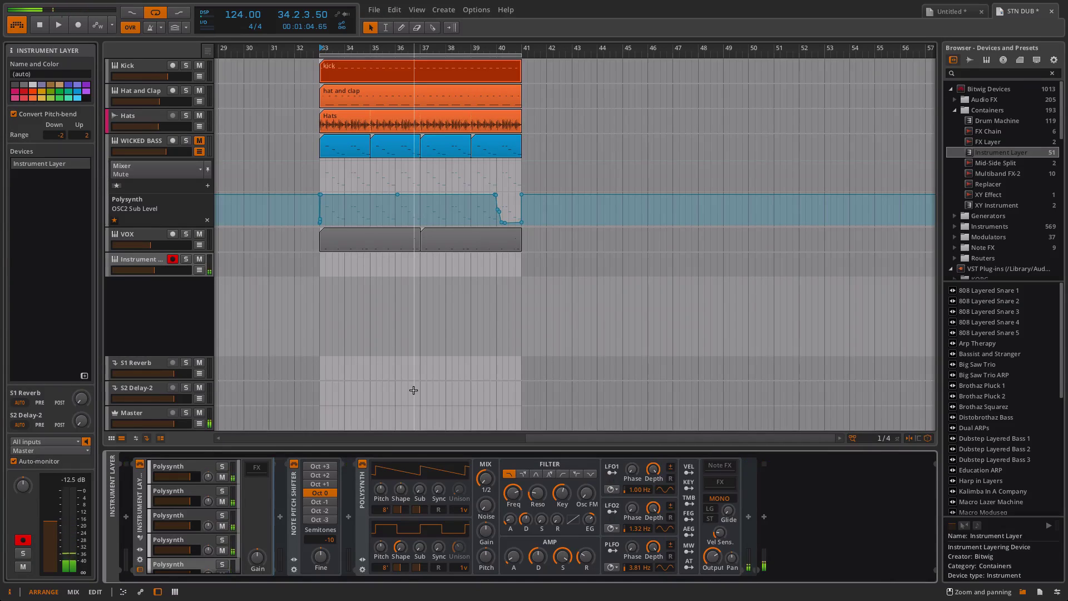
Play the track to hear the five-layer chord, then stop playback
{"action": "key", "text": "space"}
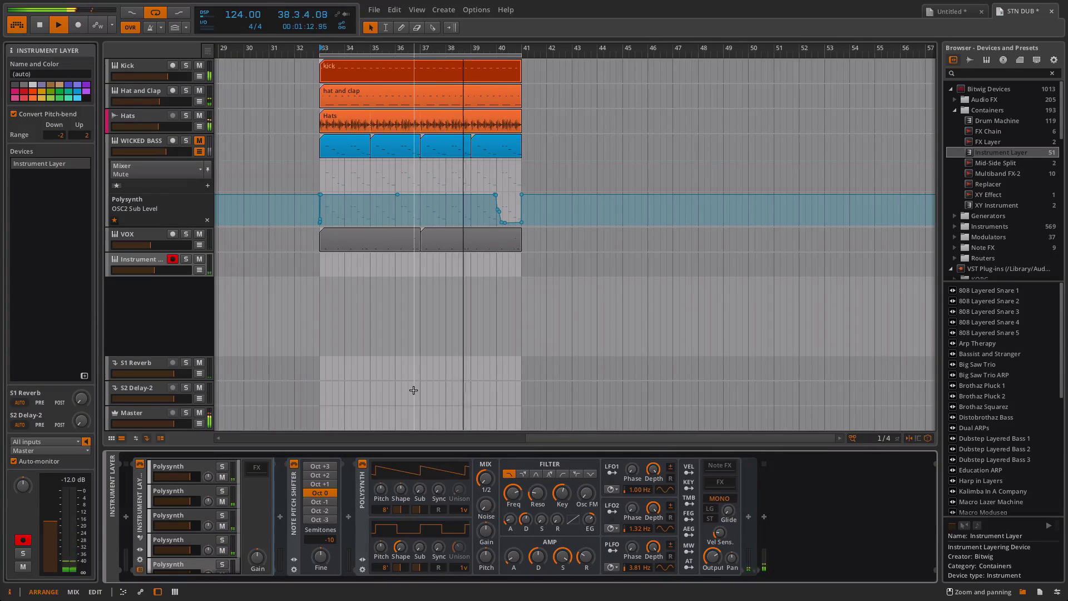
{"action": "key", "text": "space"}
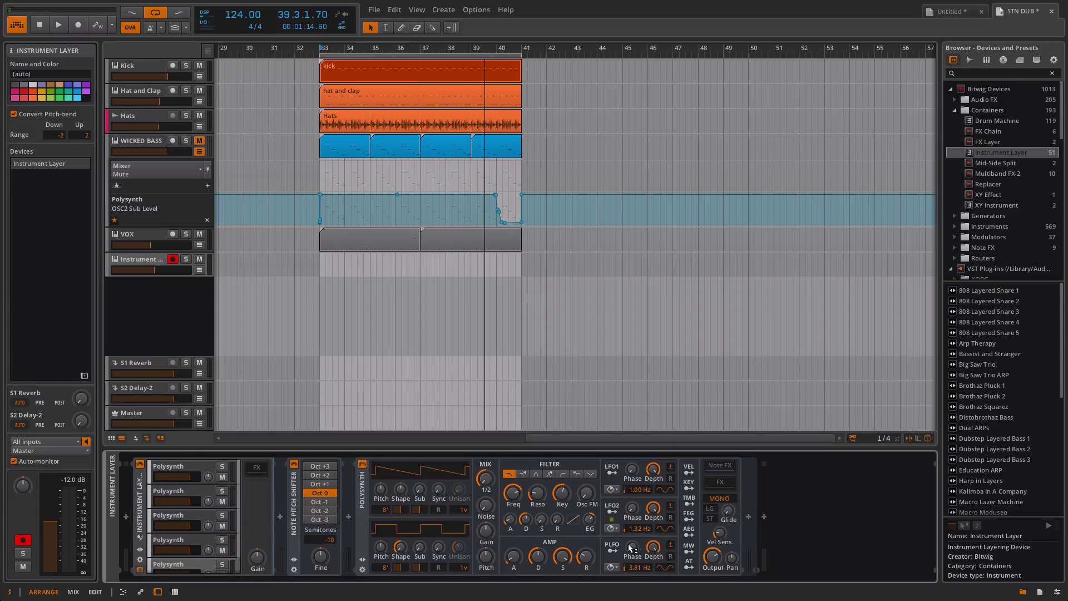
Add a Ladder filter after the Instrument Layer with envelope amount about -17 and attack 45.5%
{"action": "left_click", "coordinate": [765, 518]}
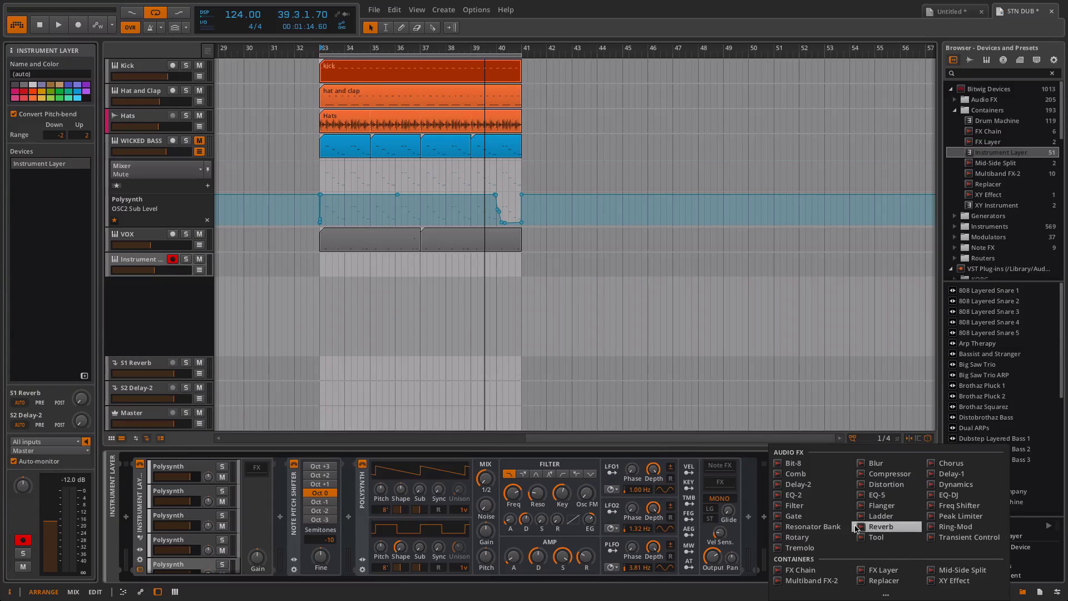
{"action": "left_click", "coordinate": [879, 516]}
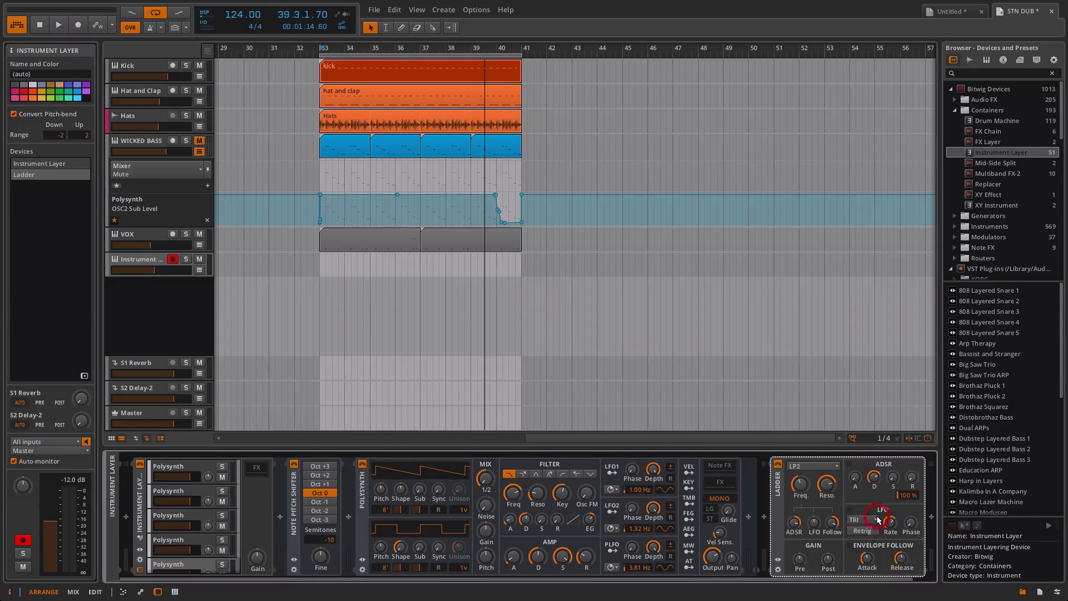
{"action": "mouse_move", "coordinate": [826, 488]}
{"action": "mouse_move", "coordinate": [796, 527]}
{"action": "left_mouse_down"}
{"action": "mouse_move", "coordinate": [796, 539]}
{"action": "mouse_move", "coordinate": [796, 523]}
{"action": "left_mouse_up"}
{"action": "mouse_move", "coordinate": [875, 483]}
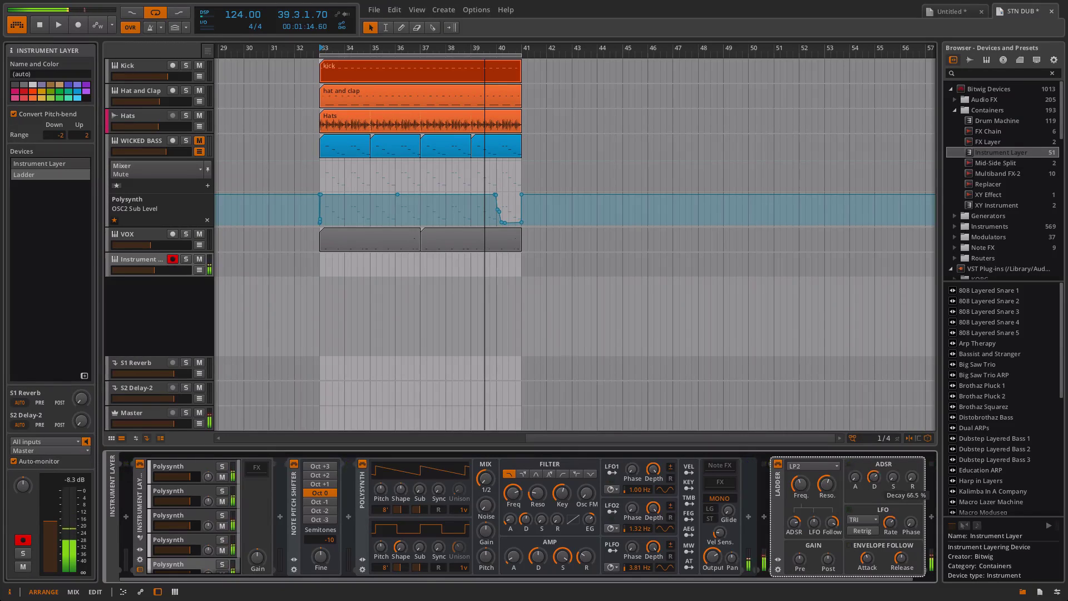
{"action": "left_click_drag", "start_coordinate": [856, 477], "coordinate": [855, 476]}
Play the track to audition the filtered chord, then stop playback
{"action": "key", "text": "space"}
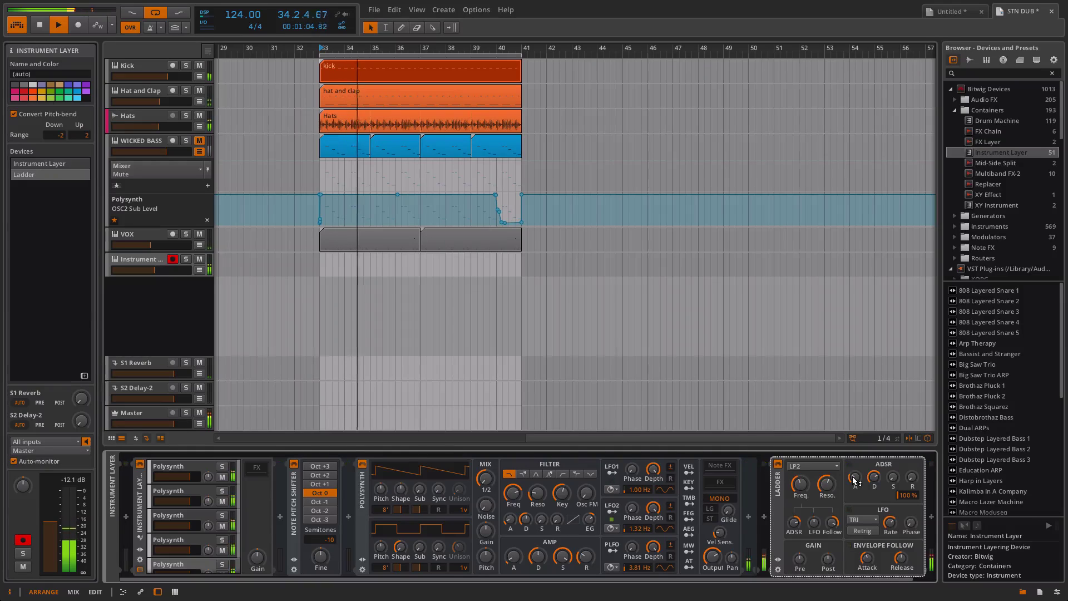
{"action": "scroll", "coordinate": [825, 524], "scroll_direction": "right", "scroll_amount": 1}
{"action": "scroll", "coordinate": [825, 525], "scroll_direction": "right", "scroll_amount": 3}
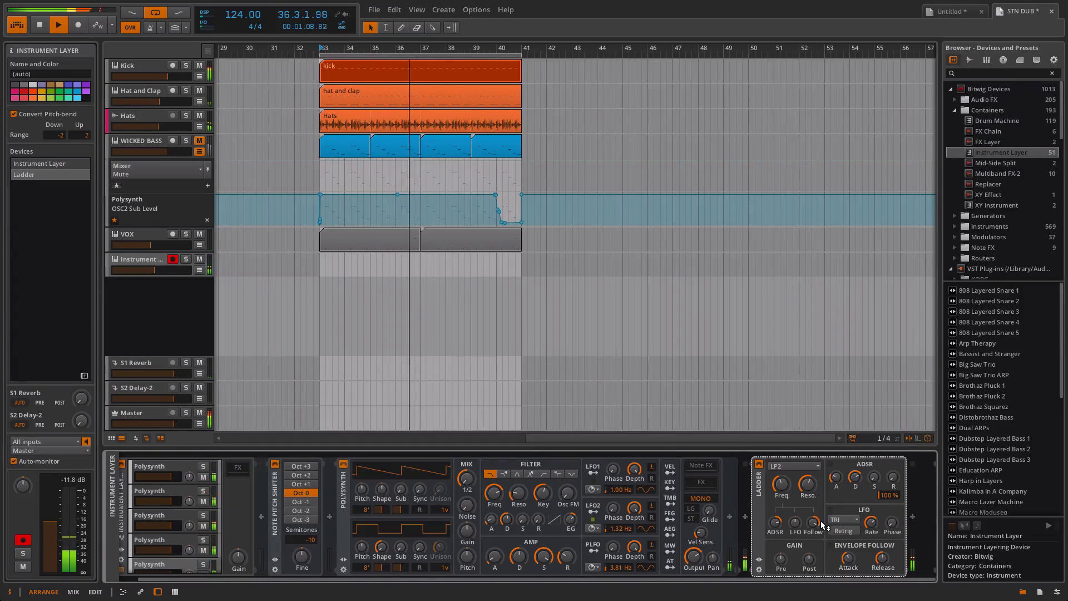
{"action": "key", "text": "space"}
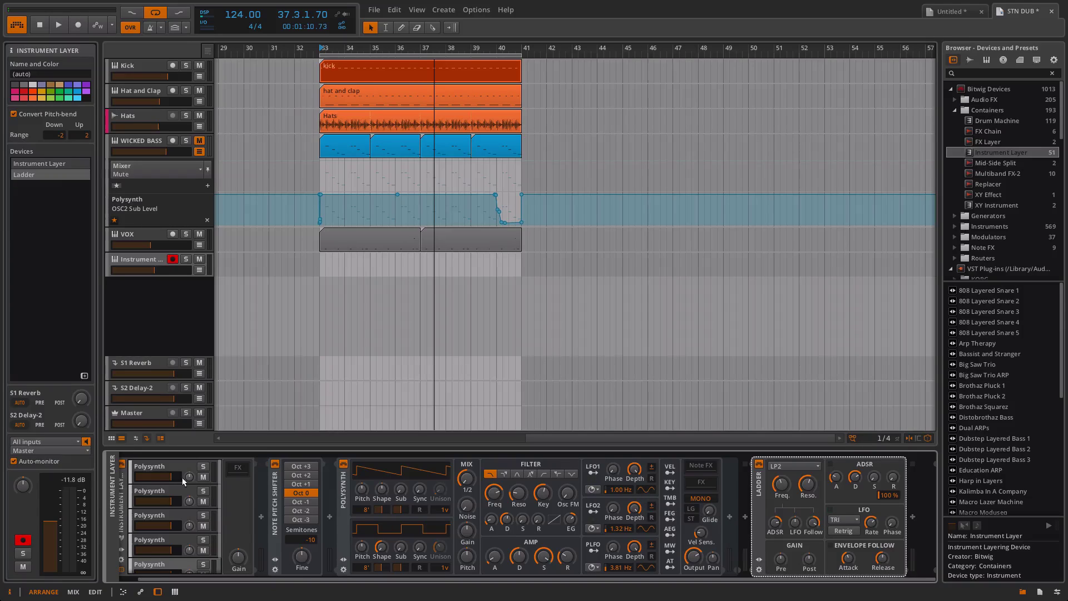
Pan the first Polysynth layer to -22% and the second to 22%
{"action": "left_click", "coordinate": [155, 482]}
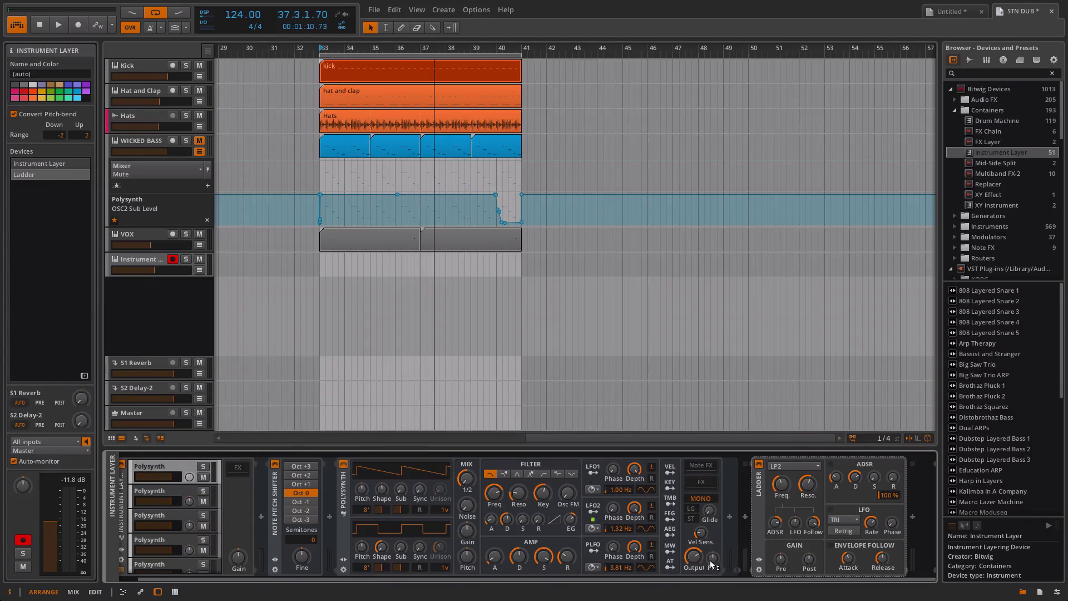
{"action": "left_click_drag", "start_coordinate": [712, 565], "coordinate": [712, 570]}
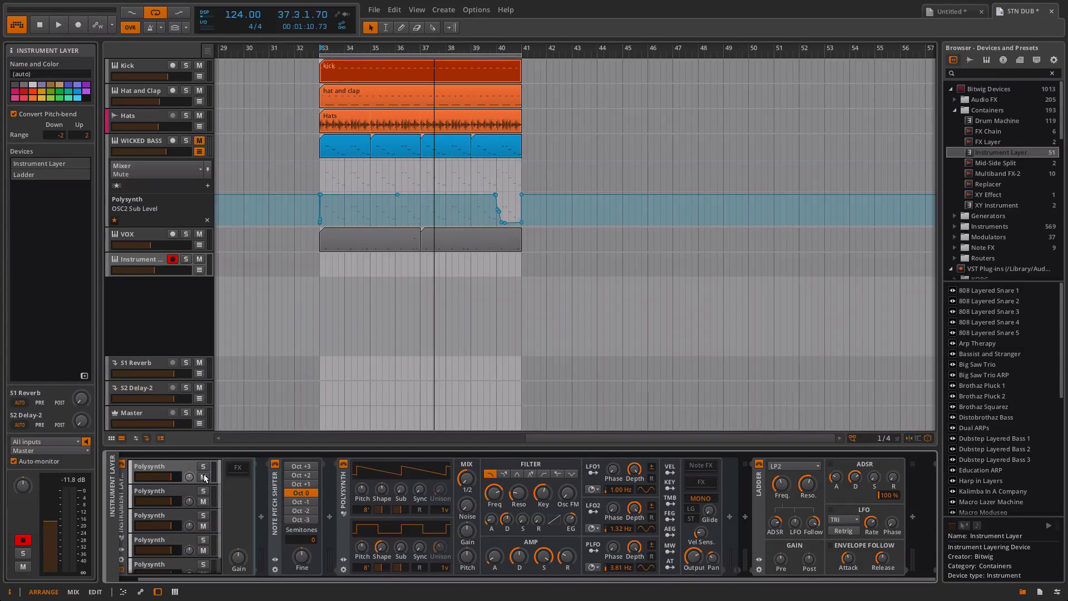
{"action": "left_click", "coordinate": [195, 491]}
{"action": "left_click", "coordinate": [713, 558]}
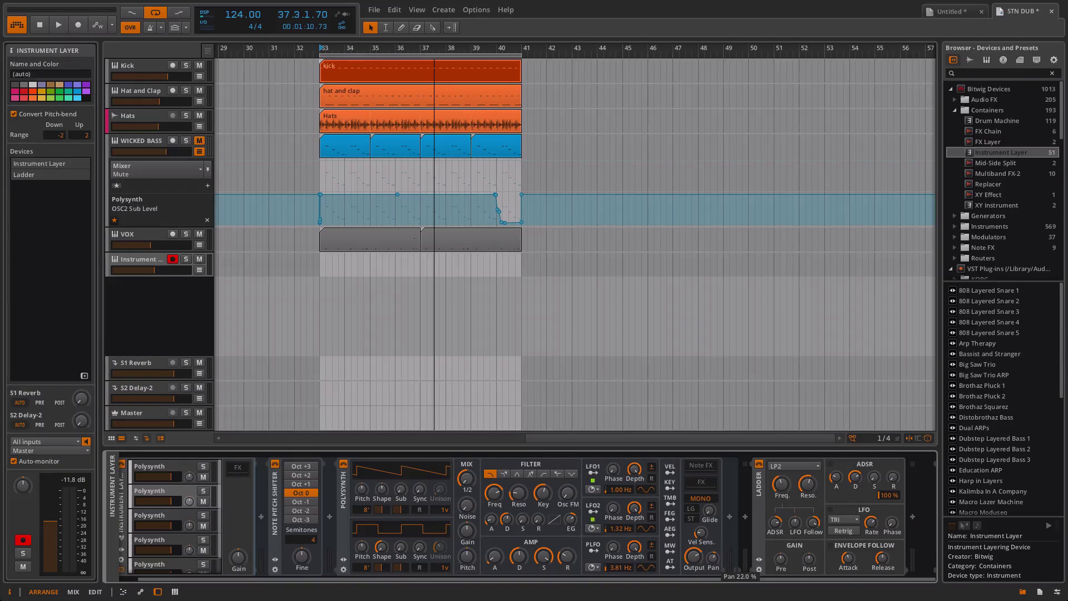
Confirm the third layer stays centred, check the remaining layers, and start playback
{"action": "left_click", "coordinate": [180, 512]}
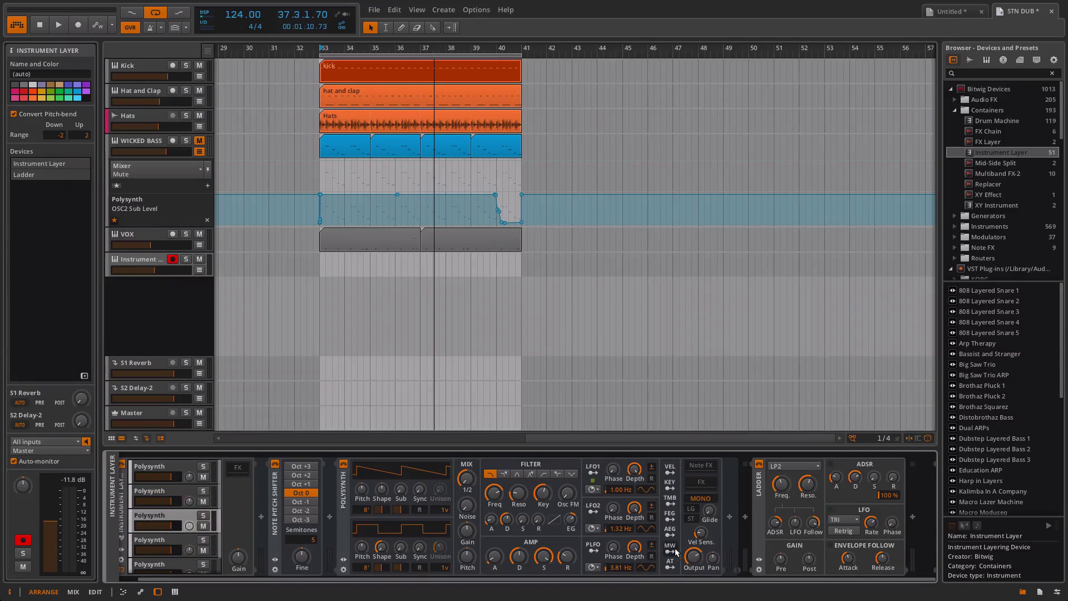
{"action": "left_click", "coordinate": [713, 559]}
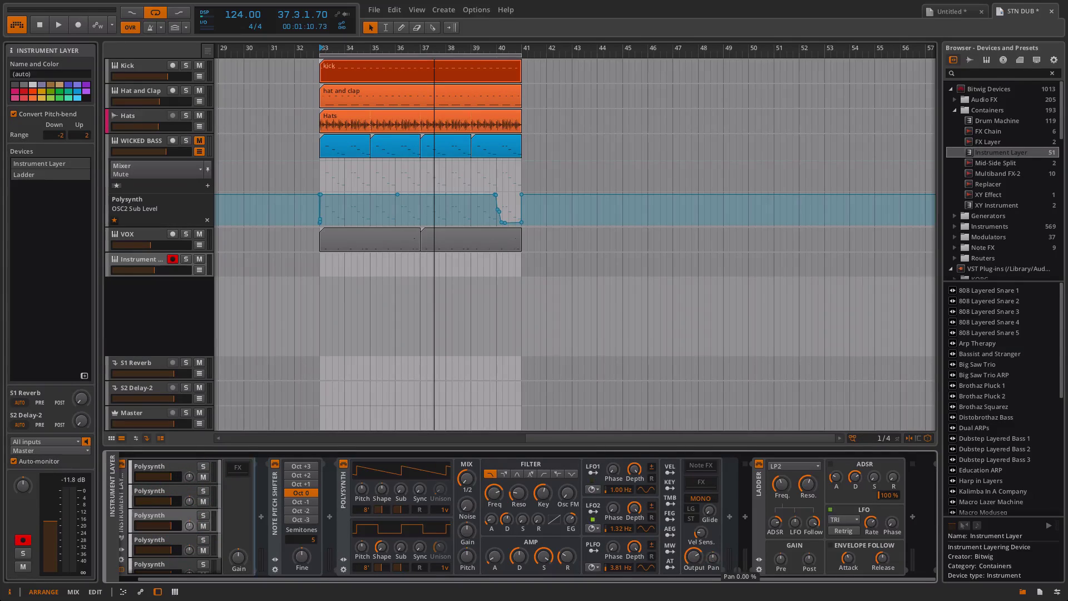
{"action": "left_click", "coordinate": [177, 543]}
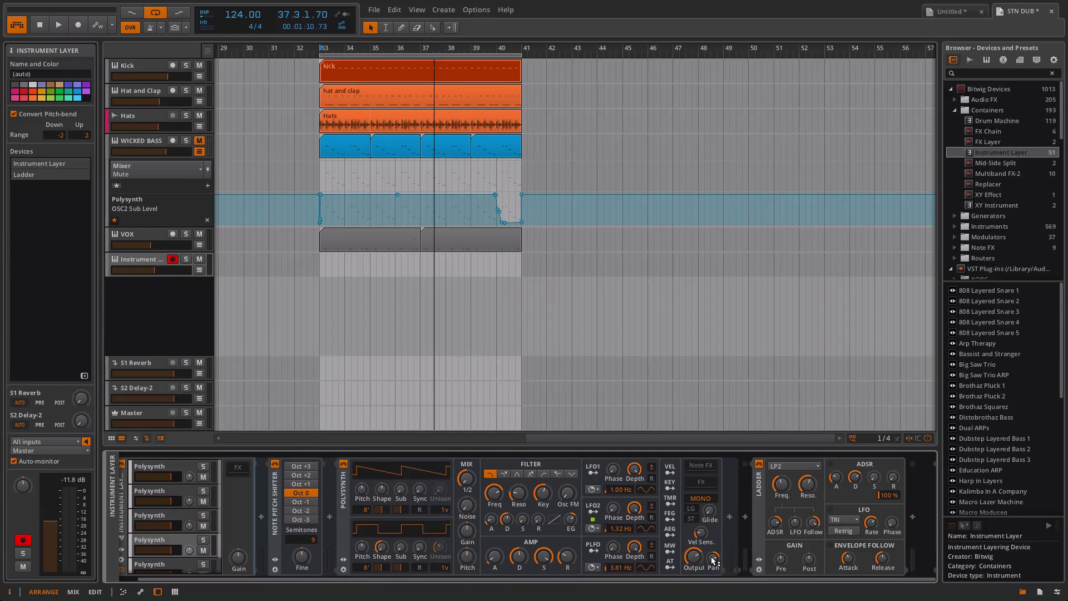
{"action": "left_click", "coordinate": [189, 562]}
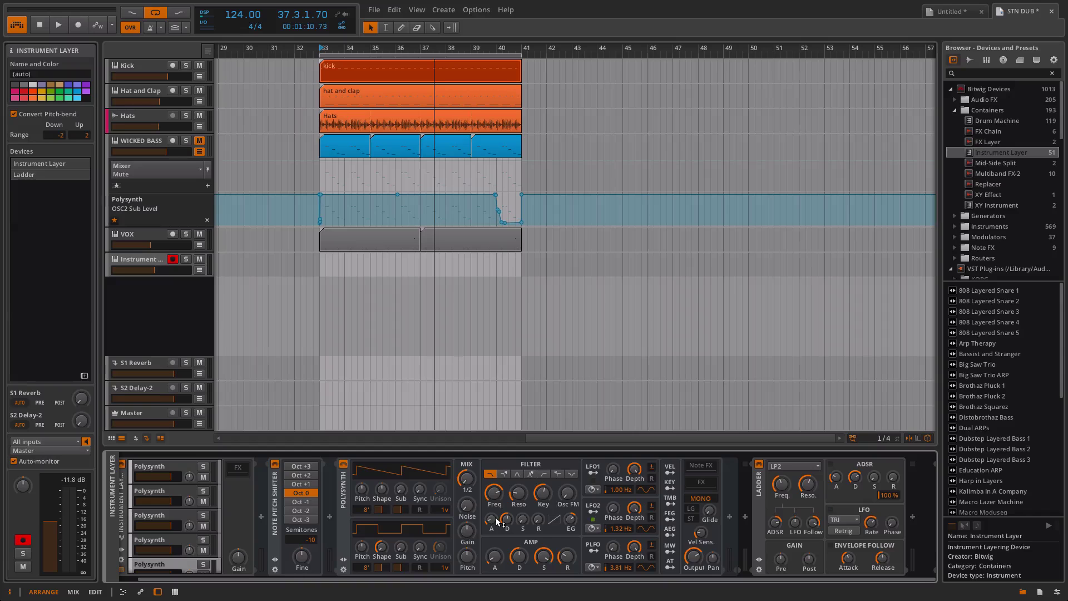
{"action": "key", "text": "space"}
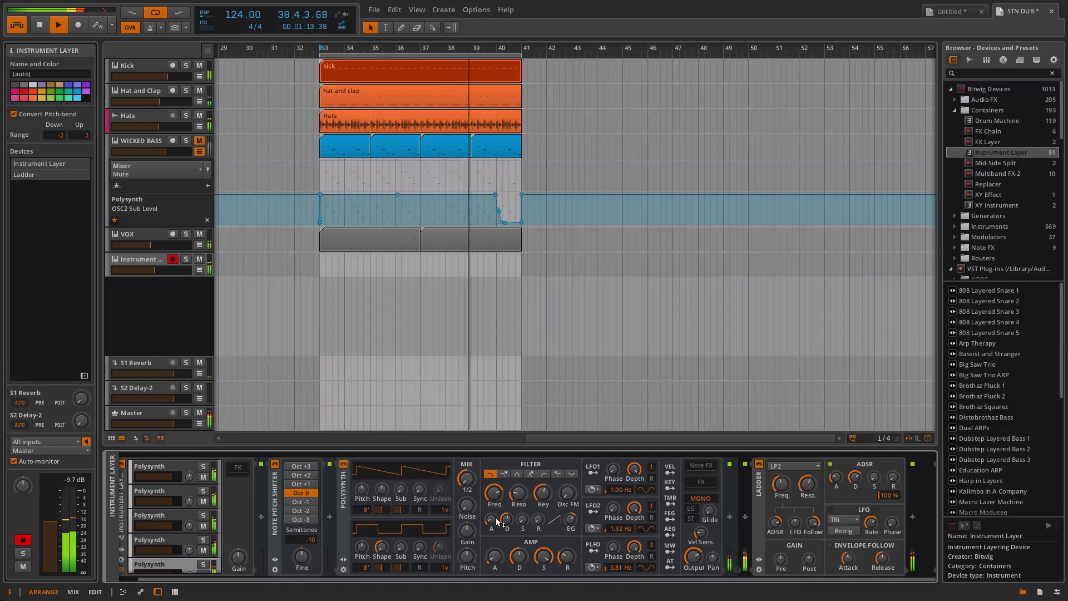
{"action": "scroll", "coordinate": [260, 505], "scroll_direction": "up", "scroll_amount": 1}
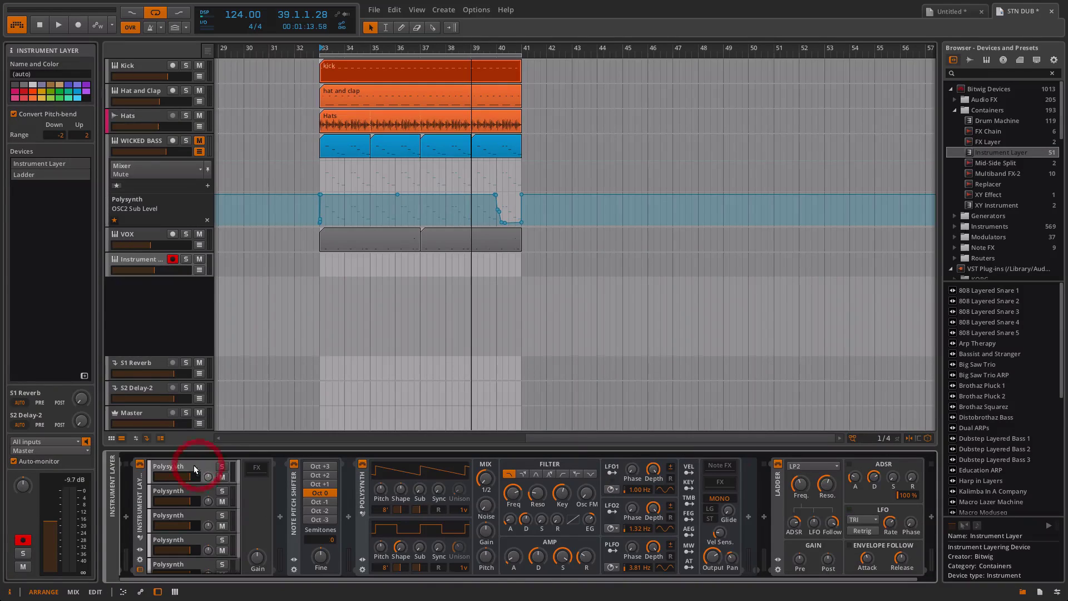
{"action": "double_click", "coordinate": [324, 539]}
{"action": "left_click", "coordinate": [196, 490]}
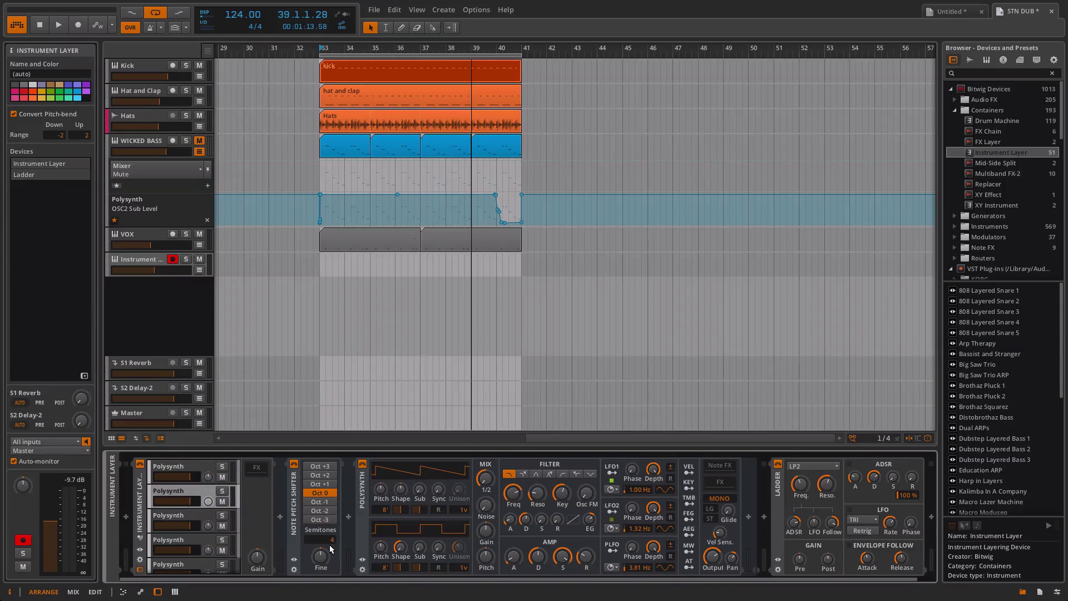
{"action": "left_click", "coordinate": [204, 540]}
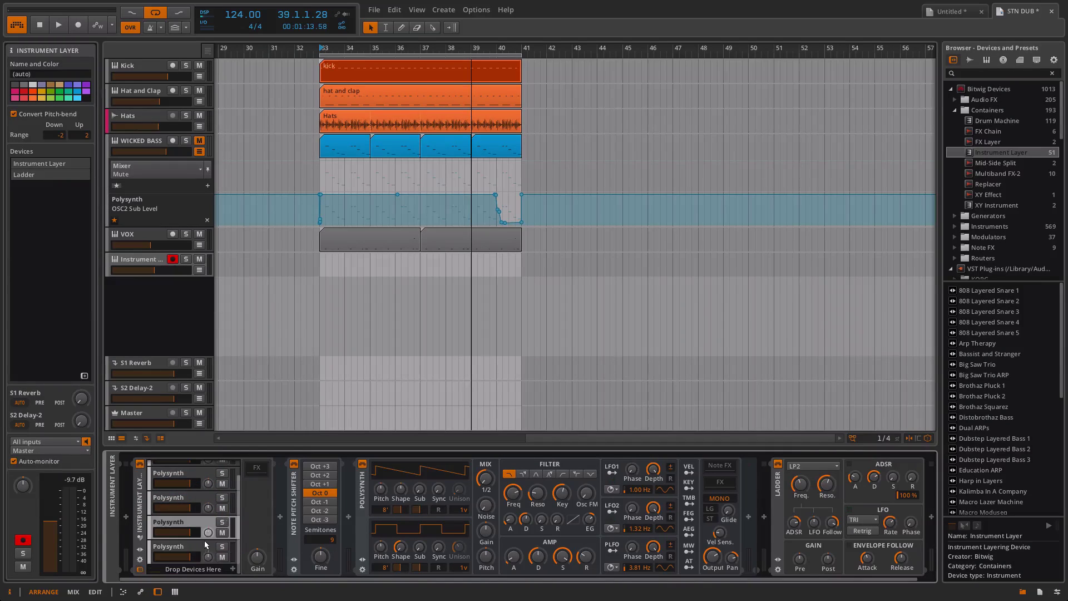